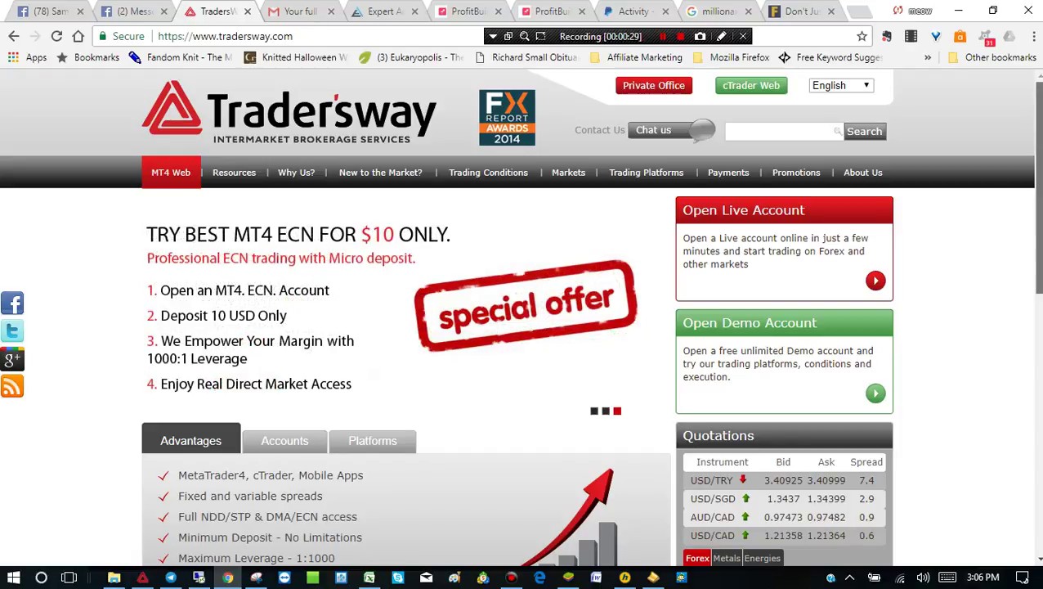
# Download the Tradersway MT4 installer tw4setup.exe and save it to the Desktop.
pyautogui.scroll(-6, 520, 315)
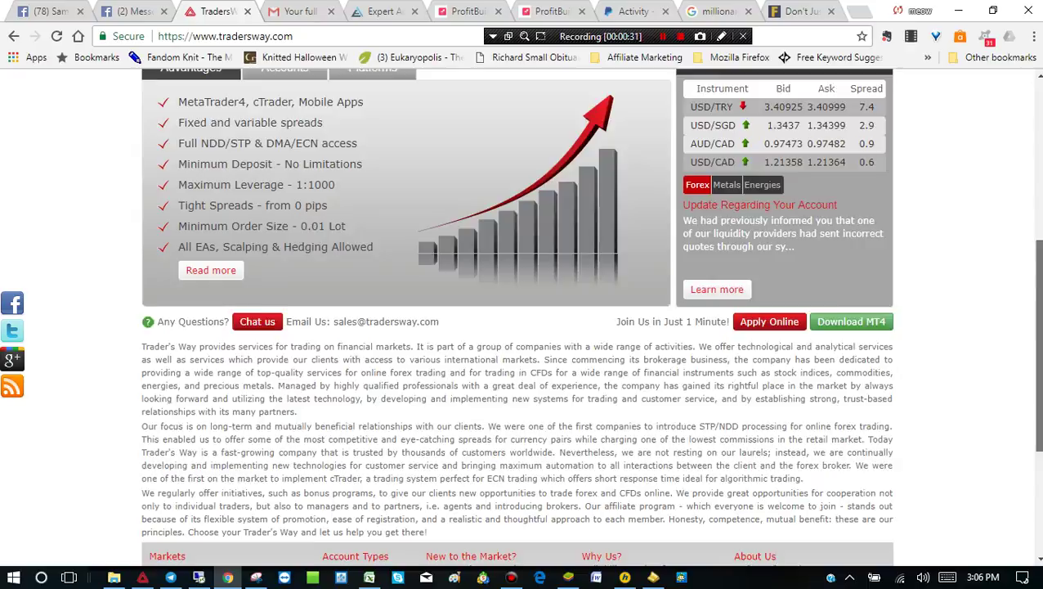
pyautogui.scroll(5, 520, 316)
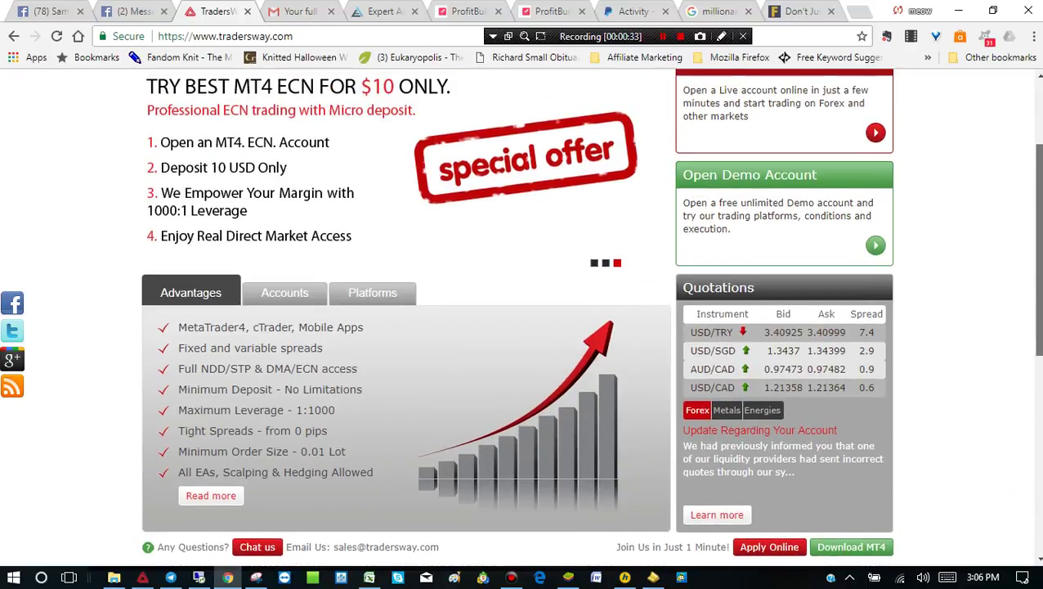
pyautogui.scroll(-2, 520, 316)
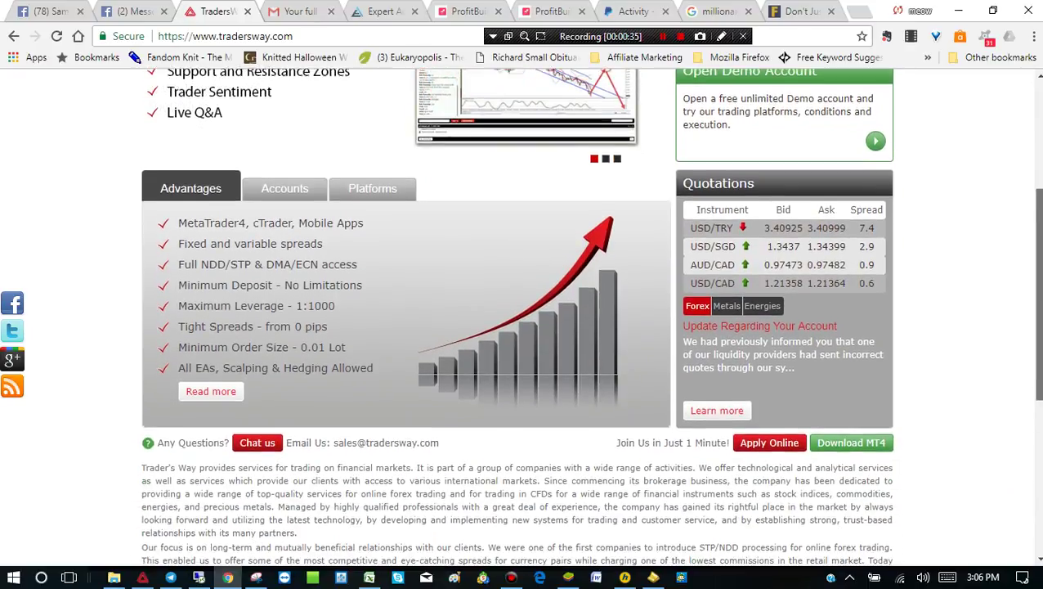
pyautogui.scroll(-1, 520, 315)
pyautogui.scroll(3, 520, 316)
pyautogui.scroll(1, 520, 316)
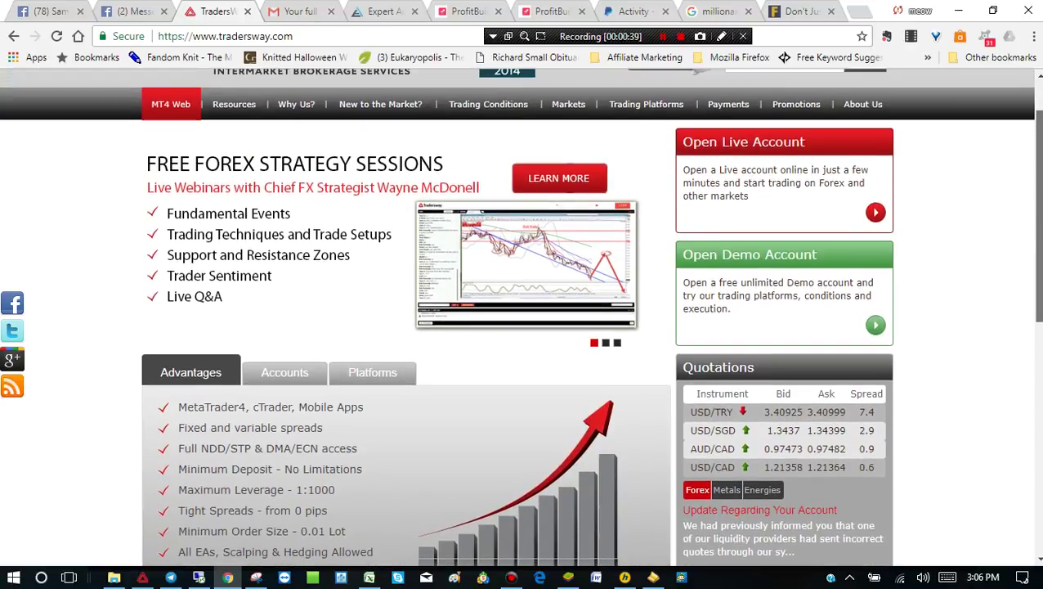
pyautogui.scroll(-1, 520, 316)
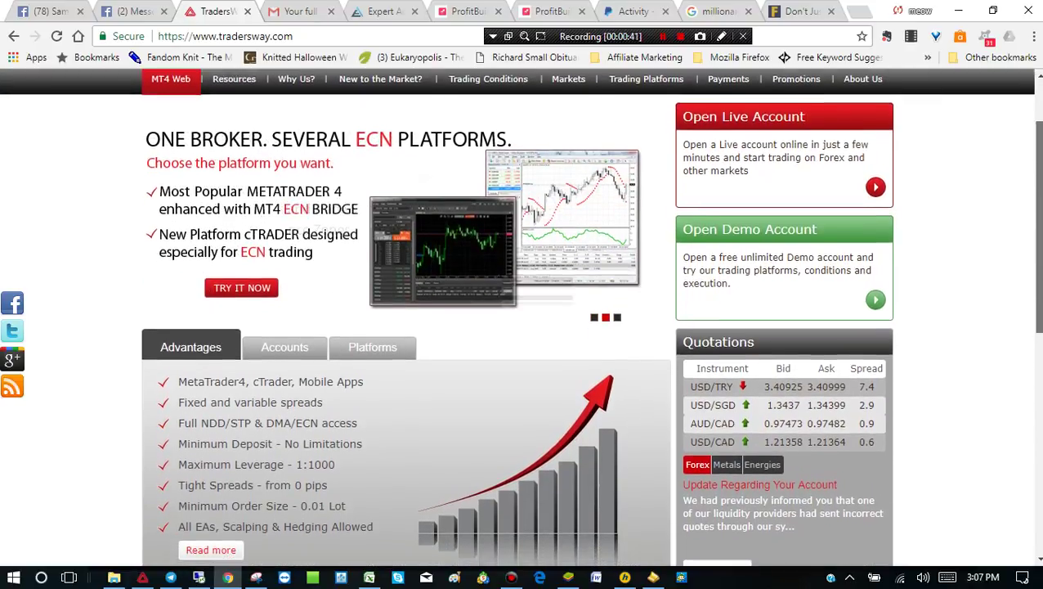
pyautogui.scroll(-1, 520, 315)
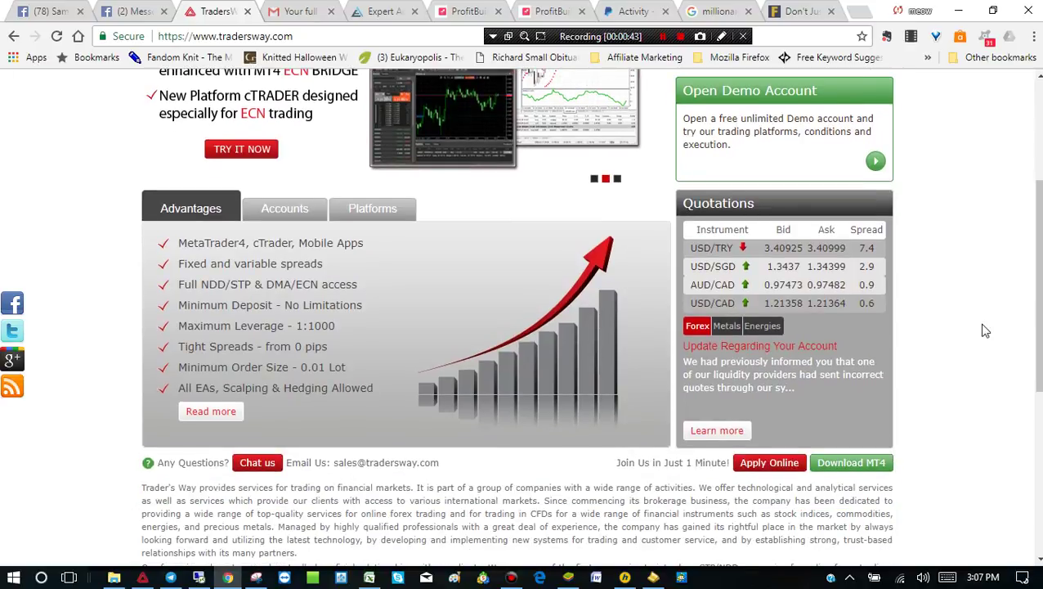
pyautogui.click(858, 470)
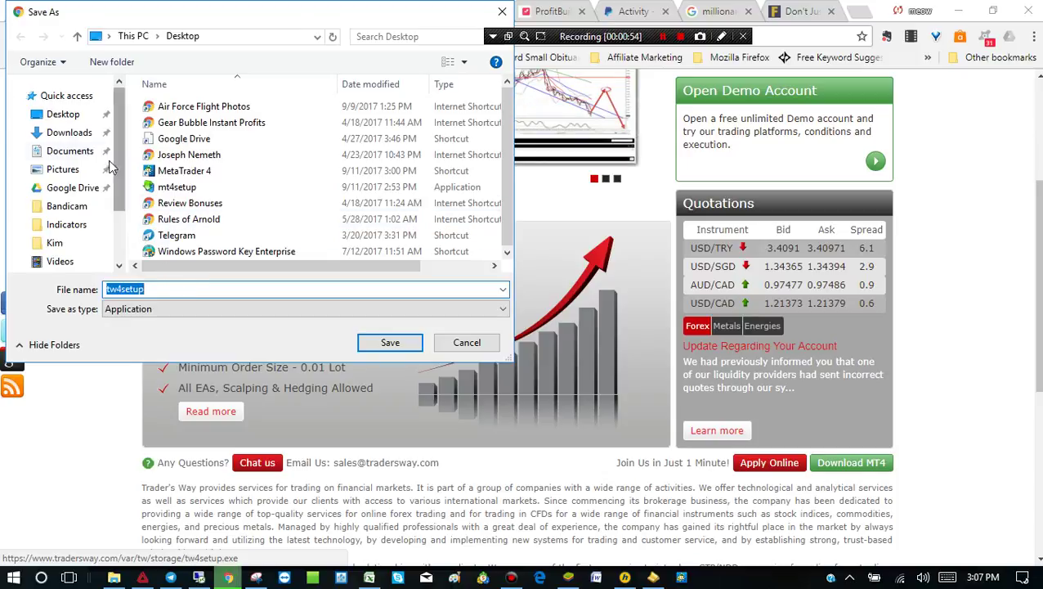
pyautogui.click(59, 117)
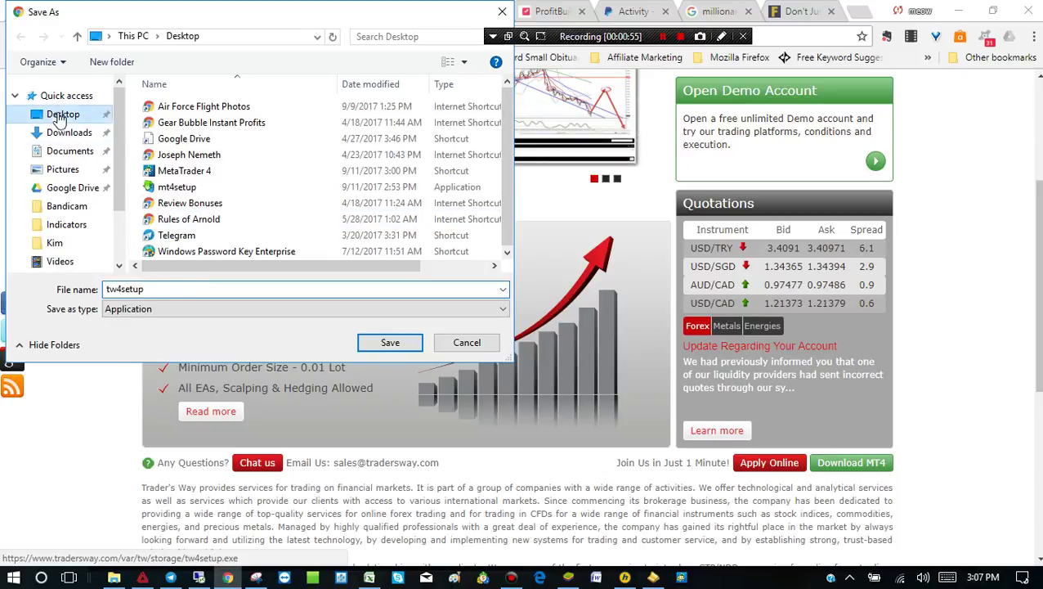
pyautogui.click(378, 347)
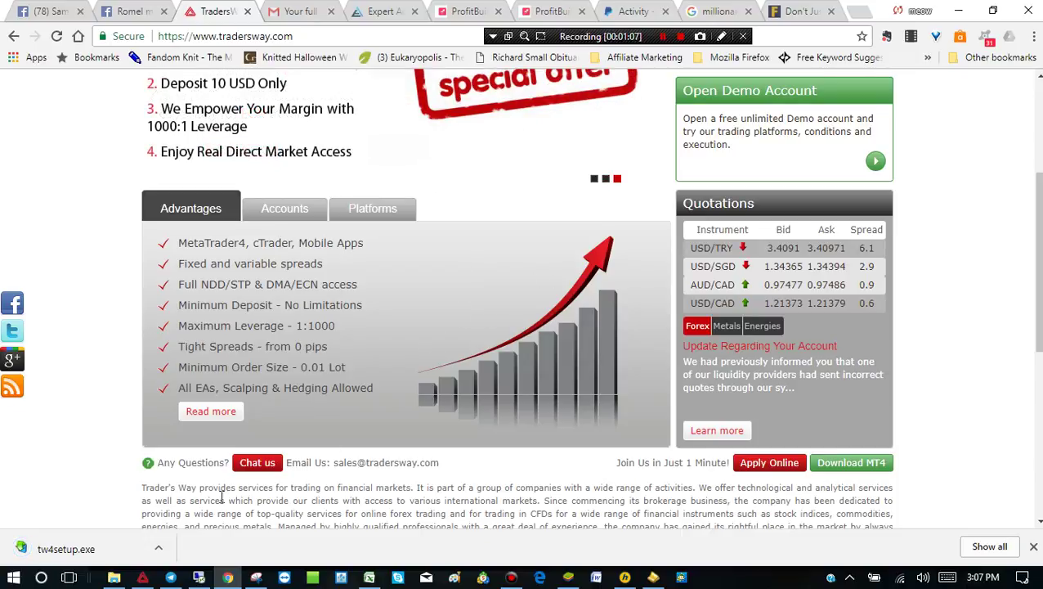
# Run tw4setup.exe, accept the licence, close the MQL5 page, and finish installing MetaTrader 4.
pyautogui.click(92, 553)
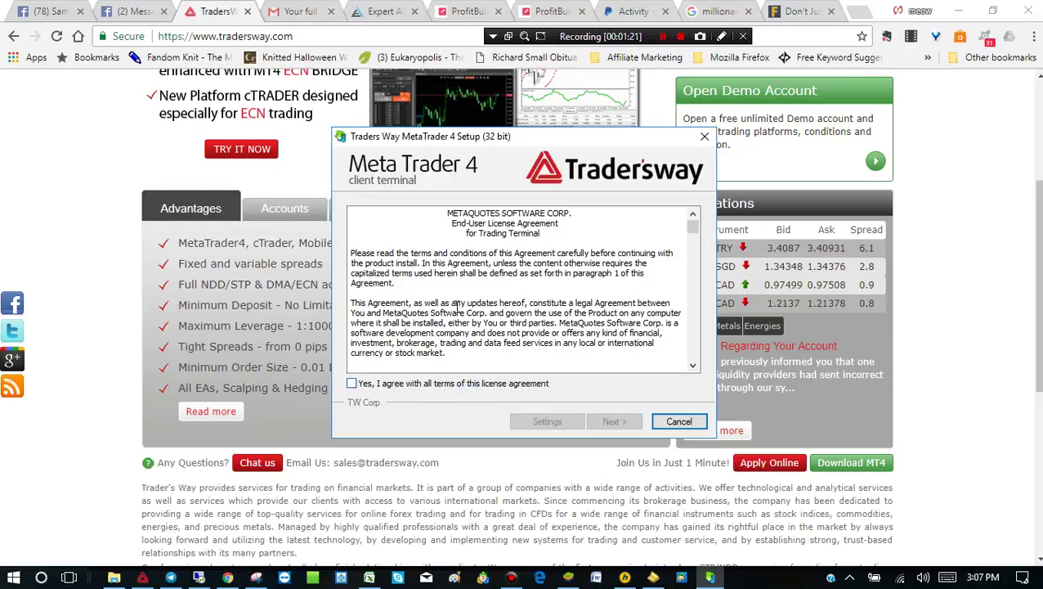
pyautogui.click(353, 384)
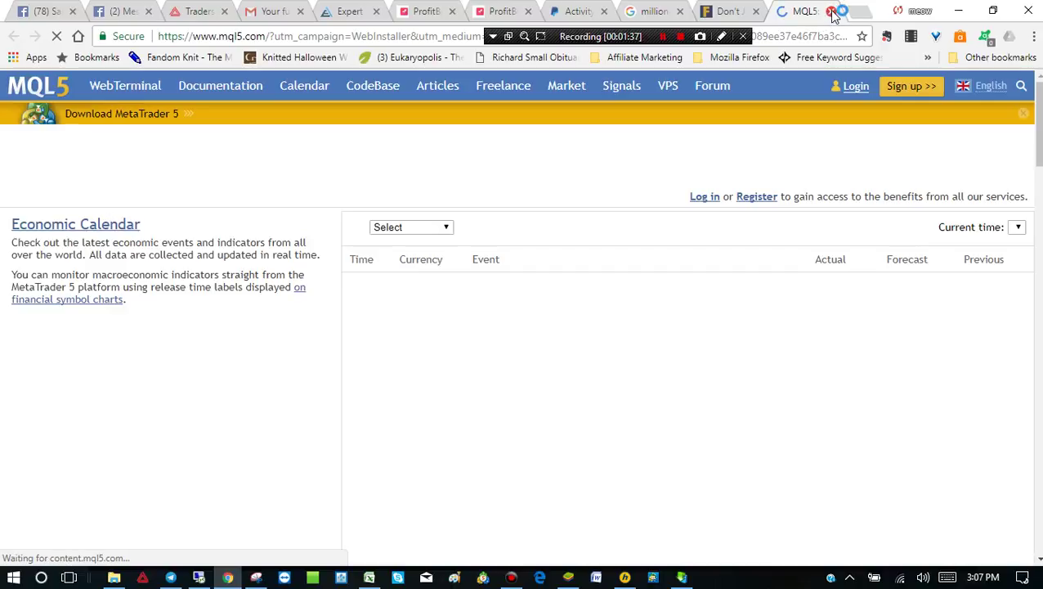
pyautogui.hotkey('ctrl', 'w')
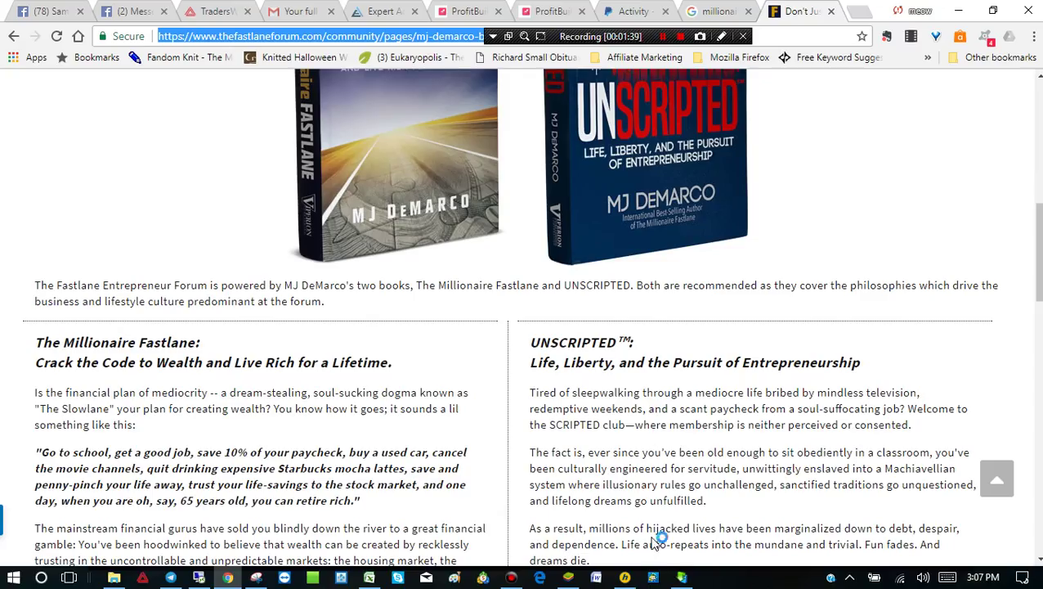
pyautogui.click(682, 577)
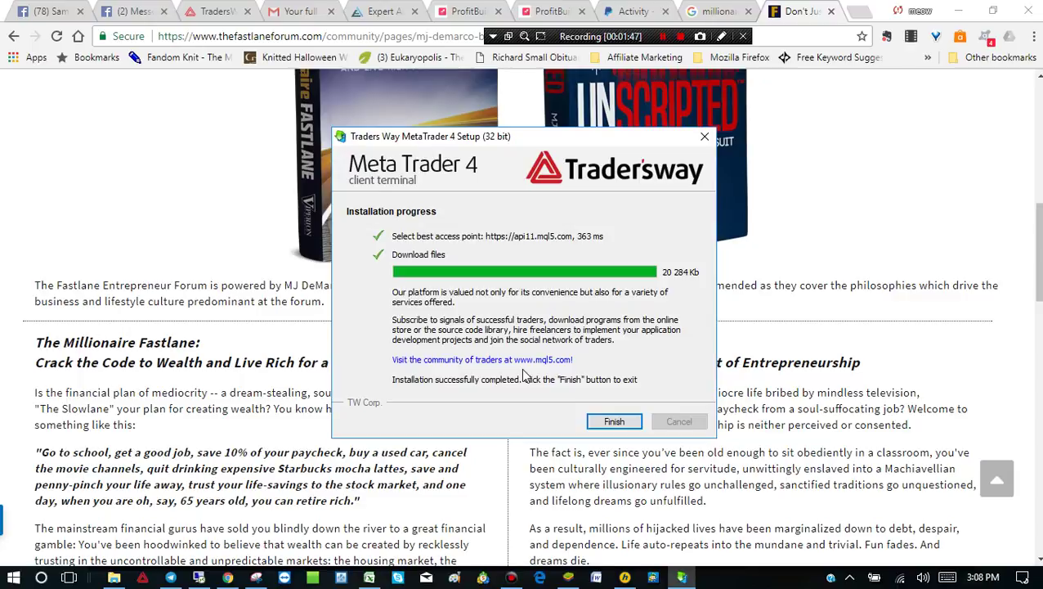
pyautogui.click(614, 422)
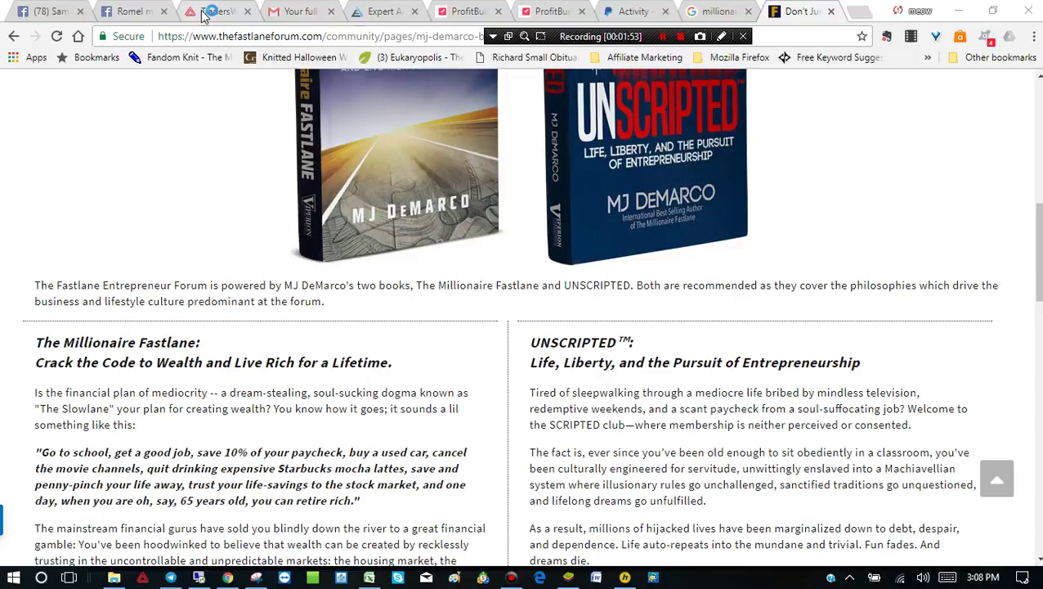
# Return Chrome to the Tradersway homepage tab.
pyautogui.click(253, 121)
pyautogui.hotkey('ctrl', '3')
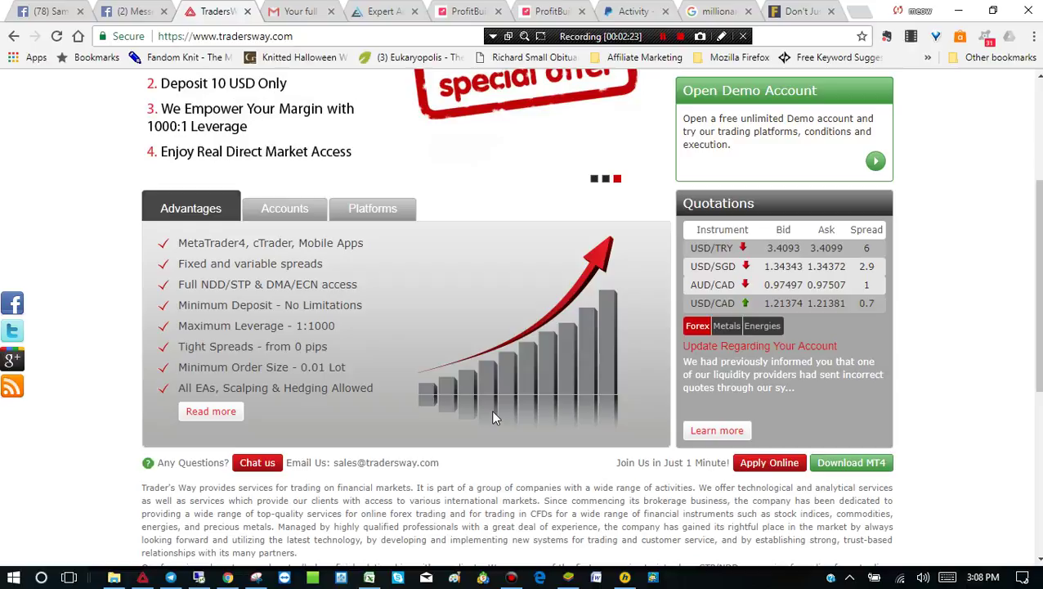
pyautogui.click(143, 578)
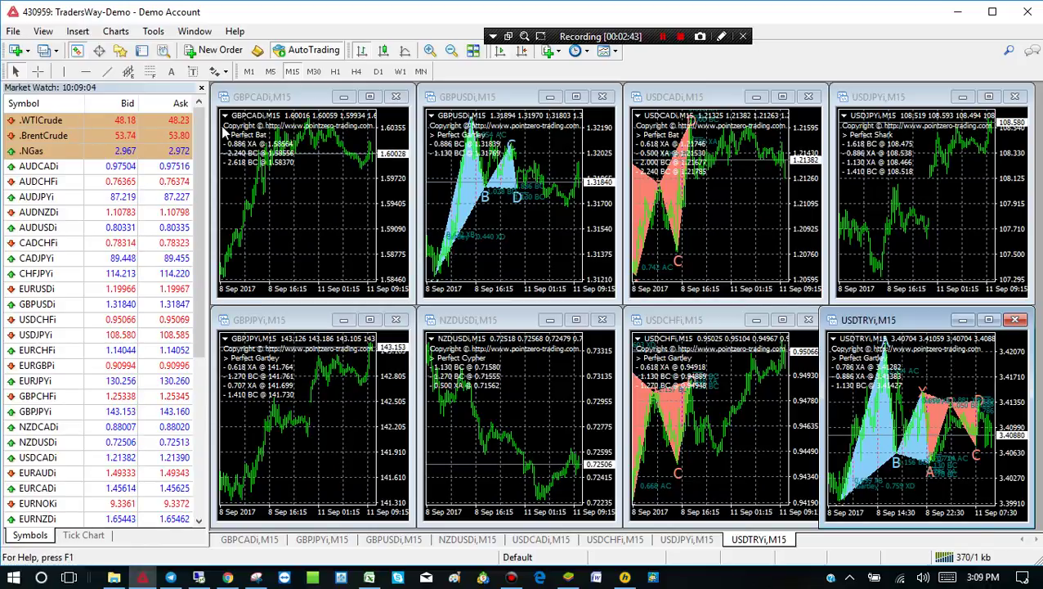
pyautogui.click(234, 31)
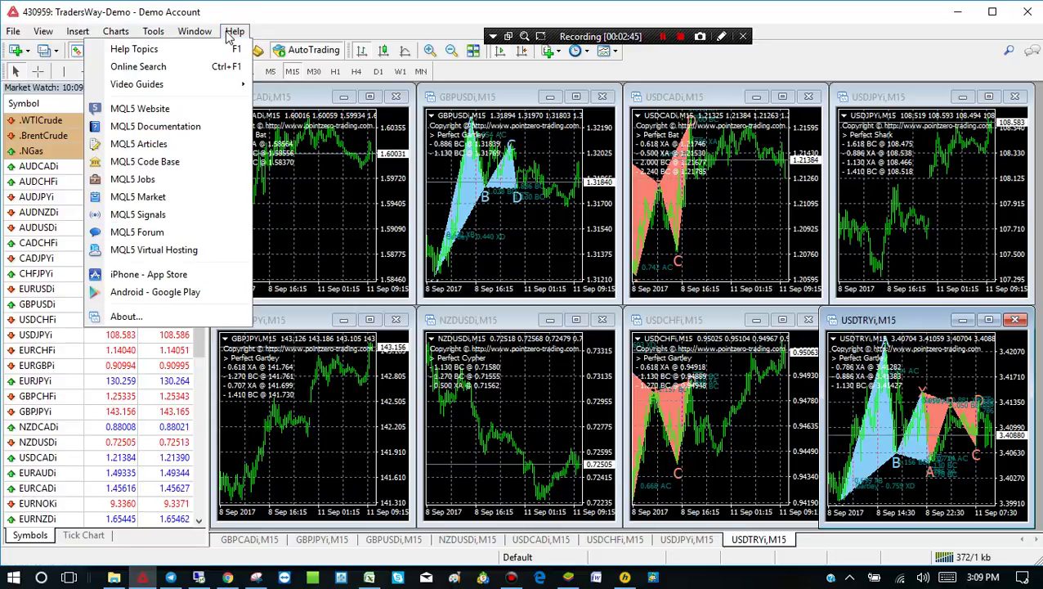
pyautogui.click(126, 316)
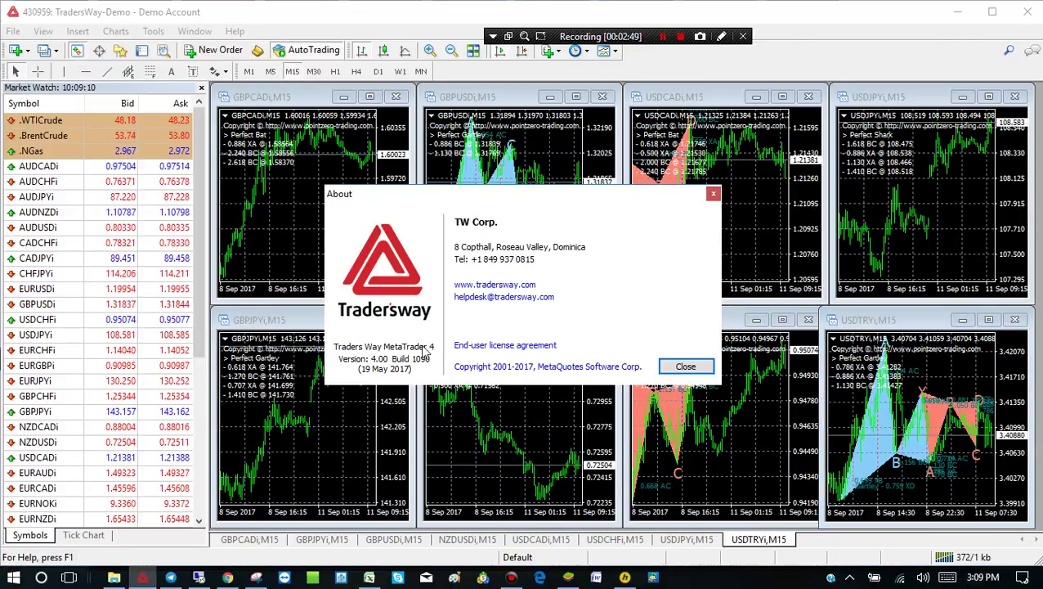
pyautogui.click(685, 366)
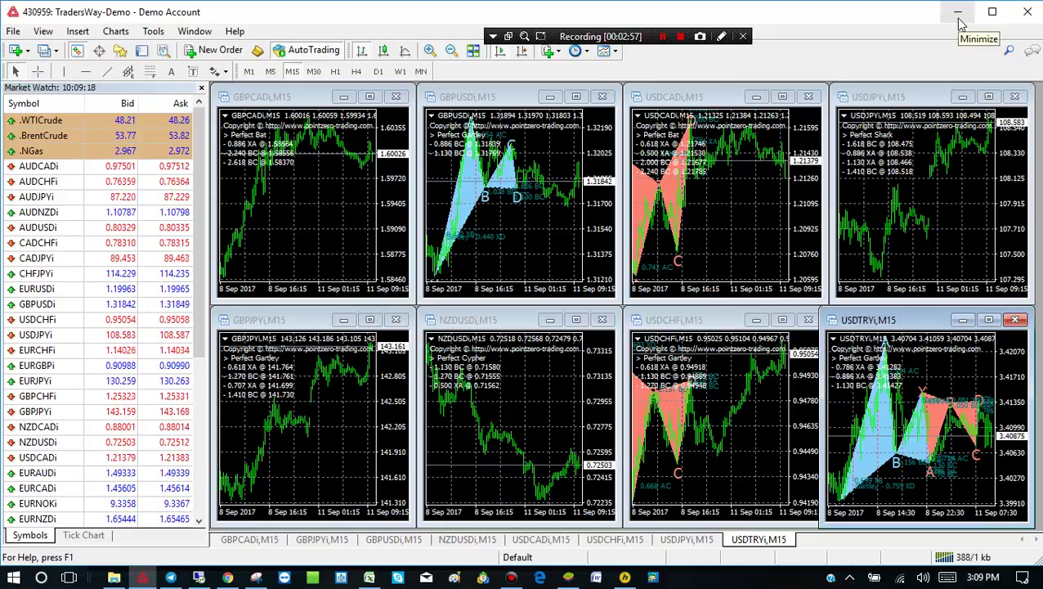
# Search Google for 'download metatrader 4' from Chrome's address bar.
pyautogui.click(227, 577)
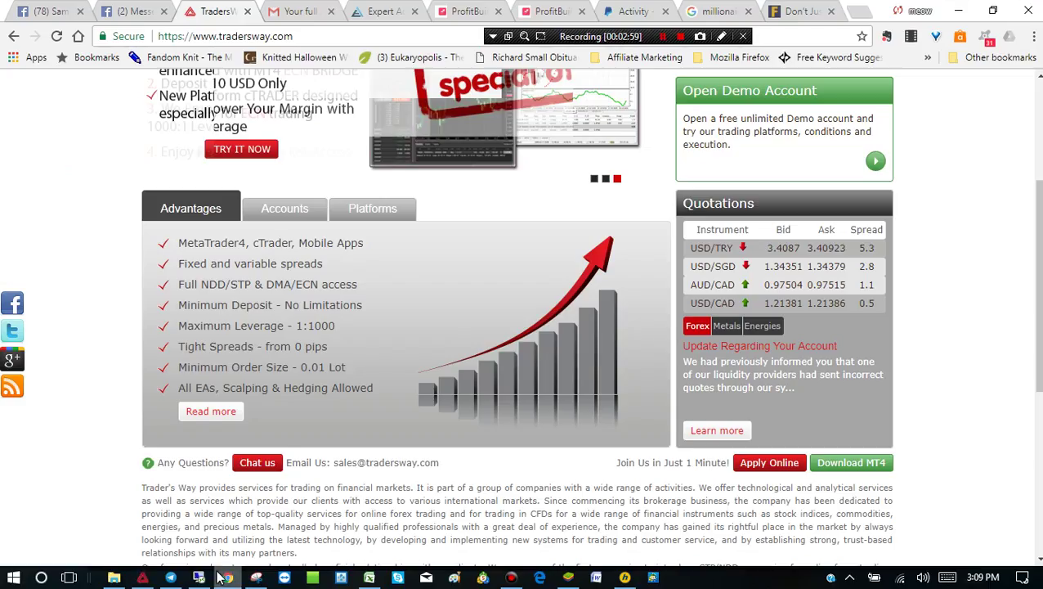
pyautogui.click(300, 37)
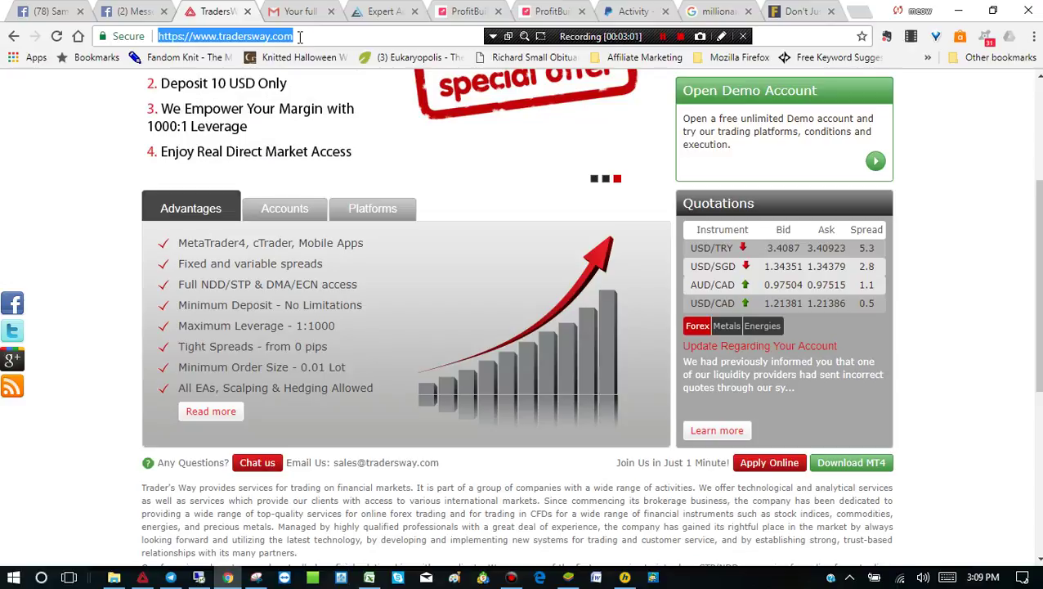
pyautogui.write('dowlo')
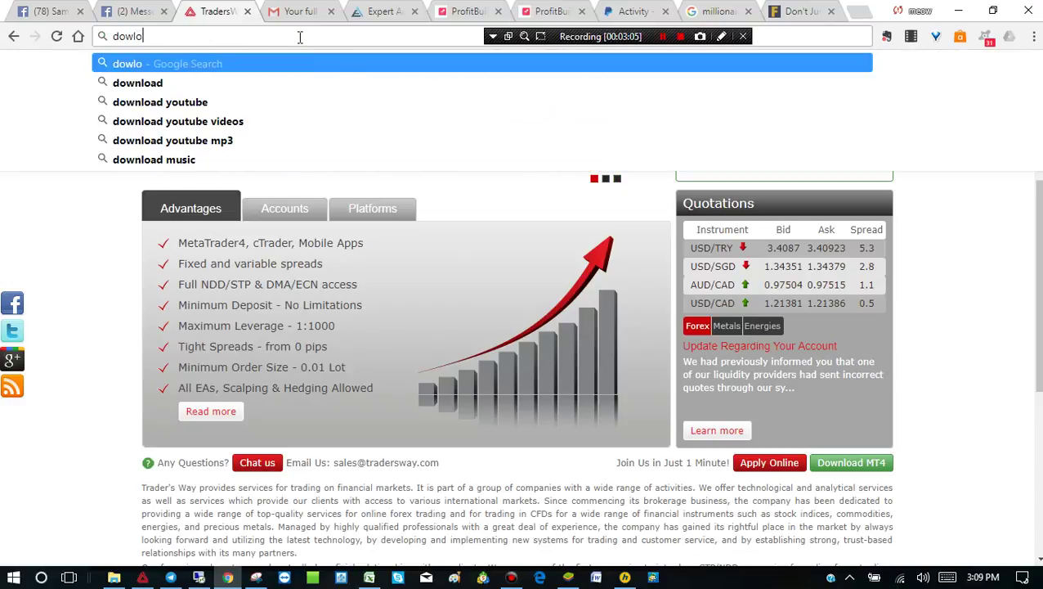
pyautogui.press('BackSpace')
pyautogui.press('BackSpace')
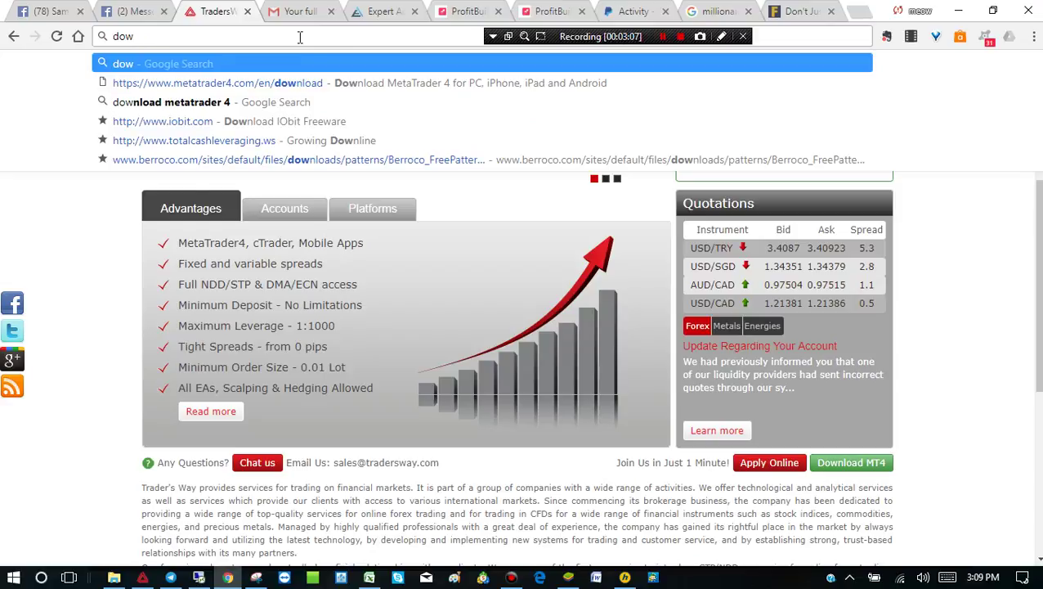
pyautogui.write('nl')
pyautogui.press('Return')
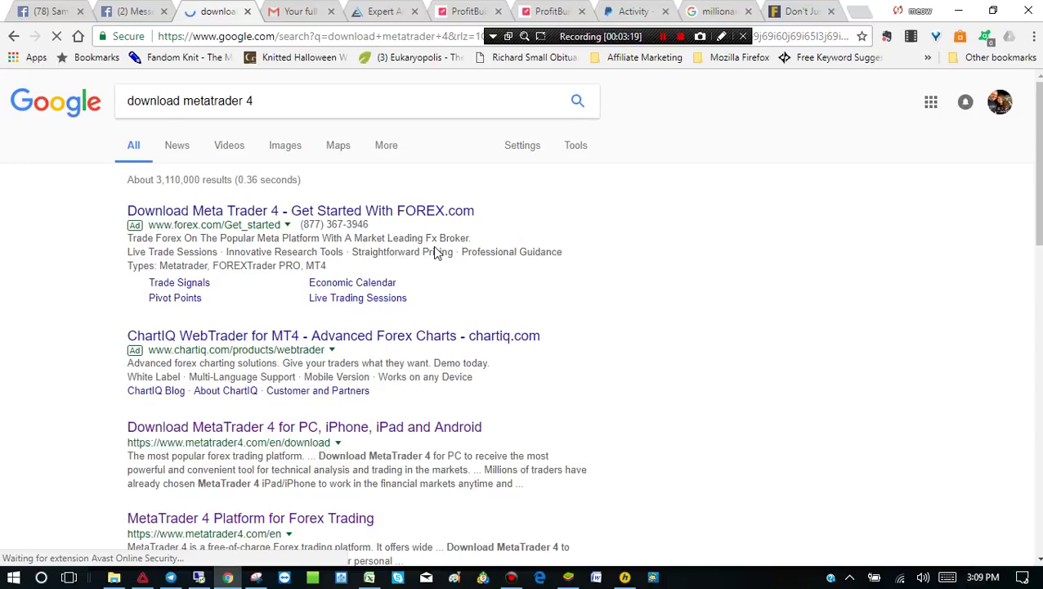
pyautogui.scroll(-3, 435, 257)
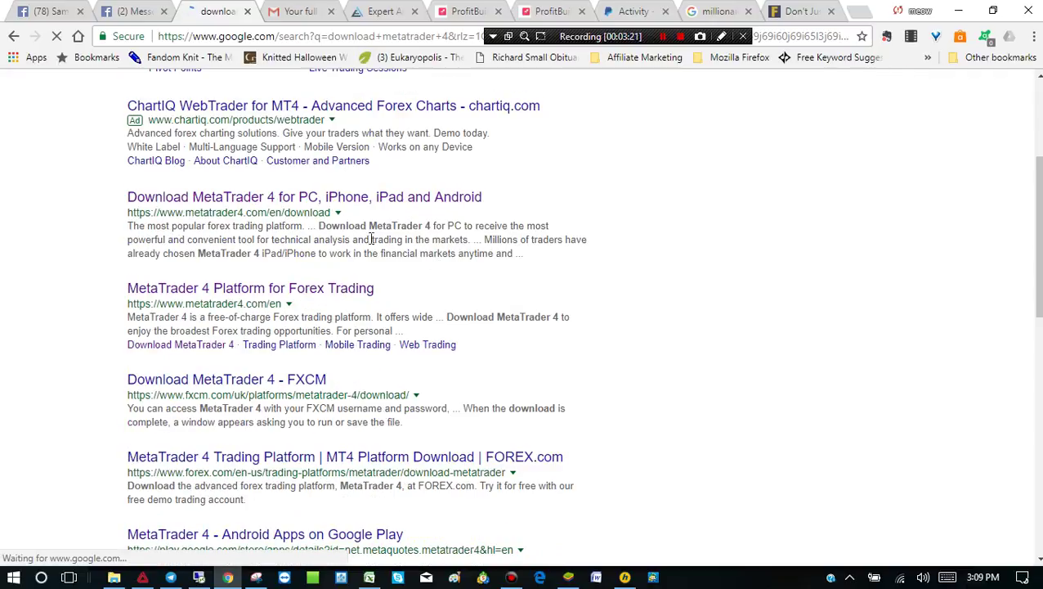
pyautogui.click(230, 205)
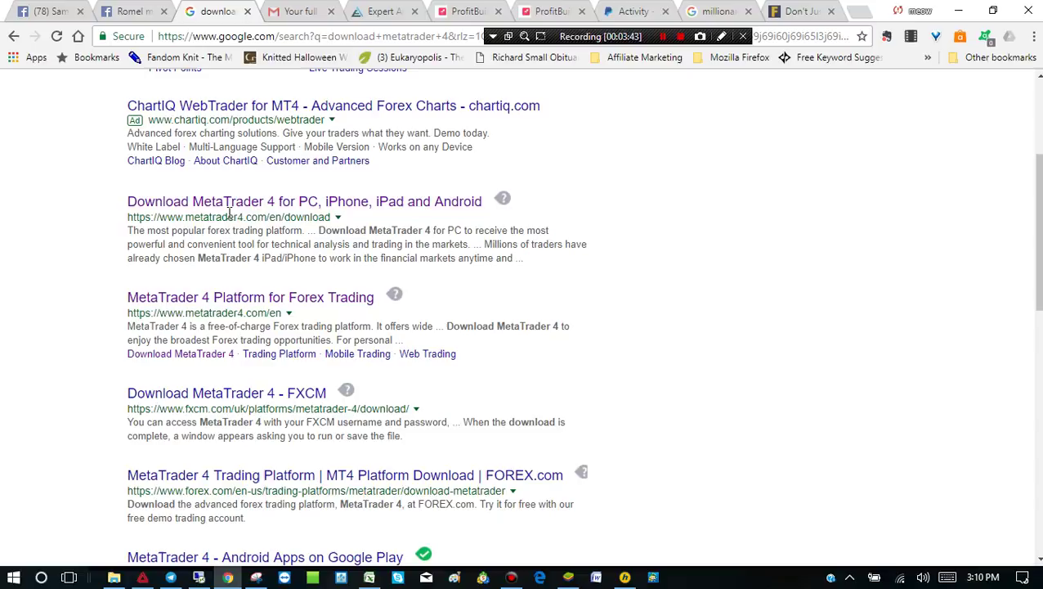
pyautogui.scroll(-1, 229, 214)
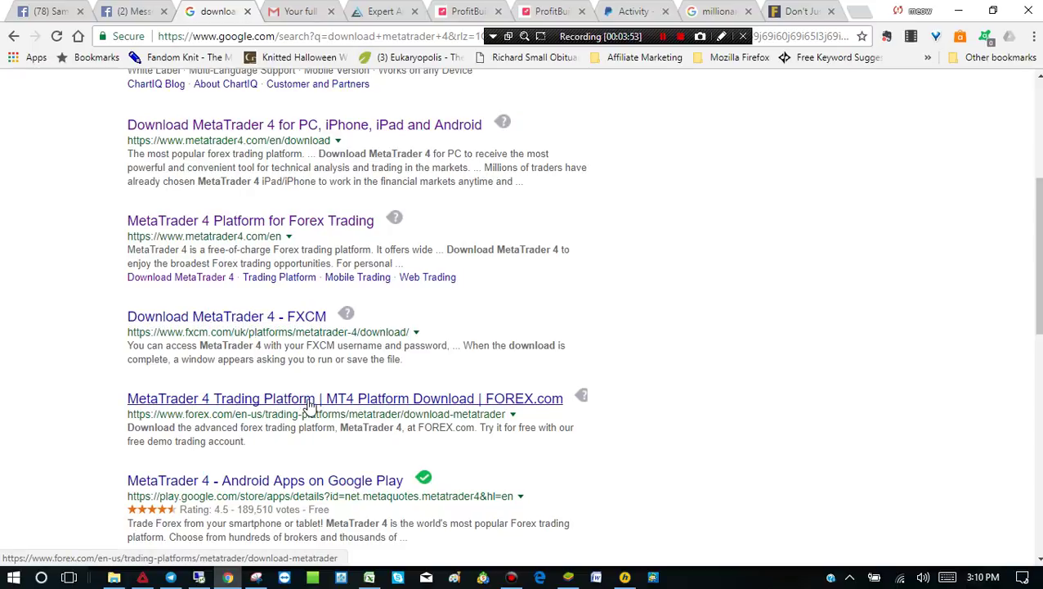
pyautogui.scroll(-1, 309, 405)
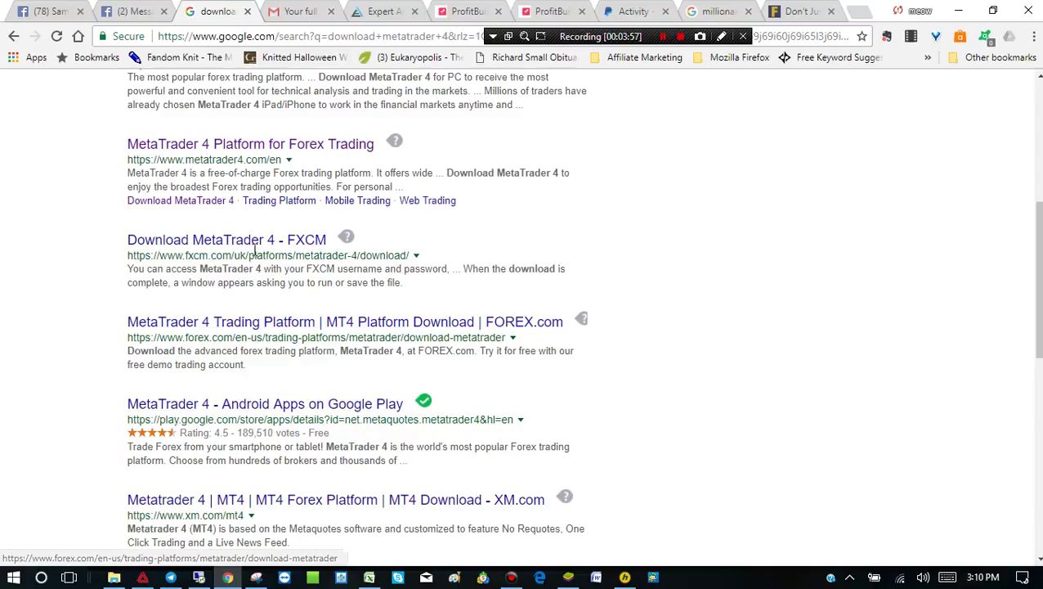
pyautogui.scroll(-3, 260, 329)
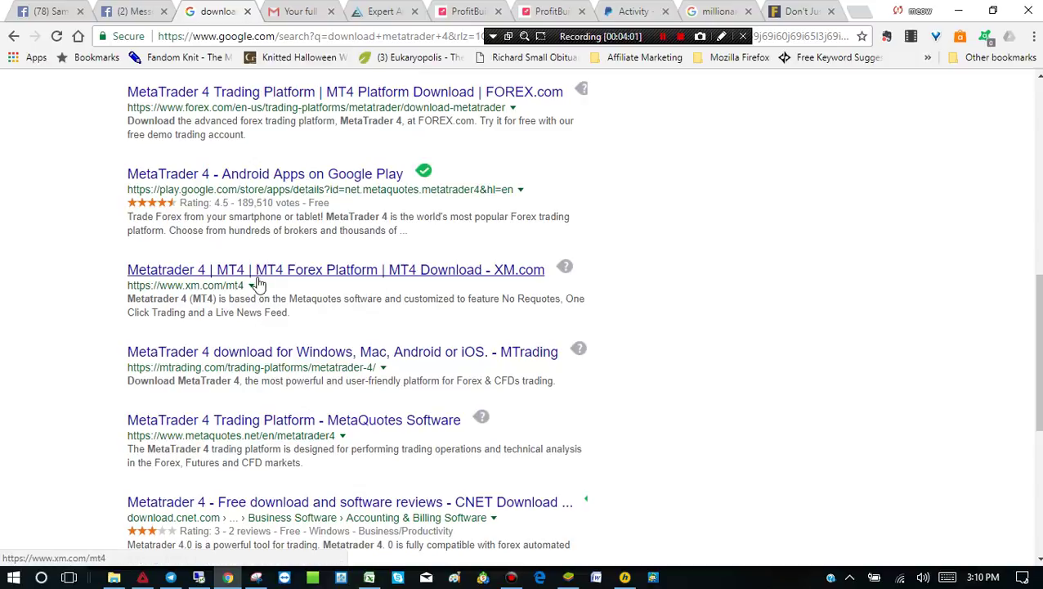
pyautogui.scroll(-1, 262, 293)
pyautogui.scroll(-2, 263, 296)
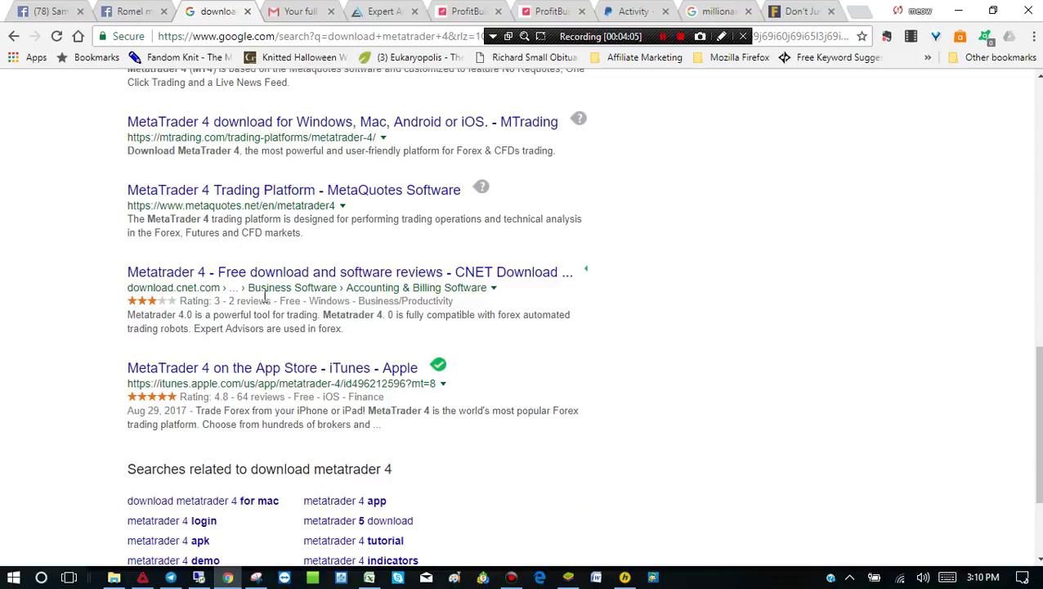
pyautogui.scroll(-2, 266, 296)
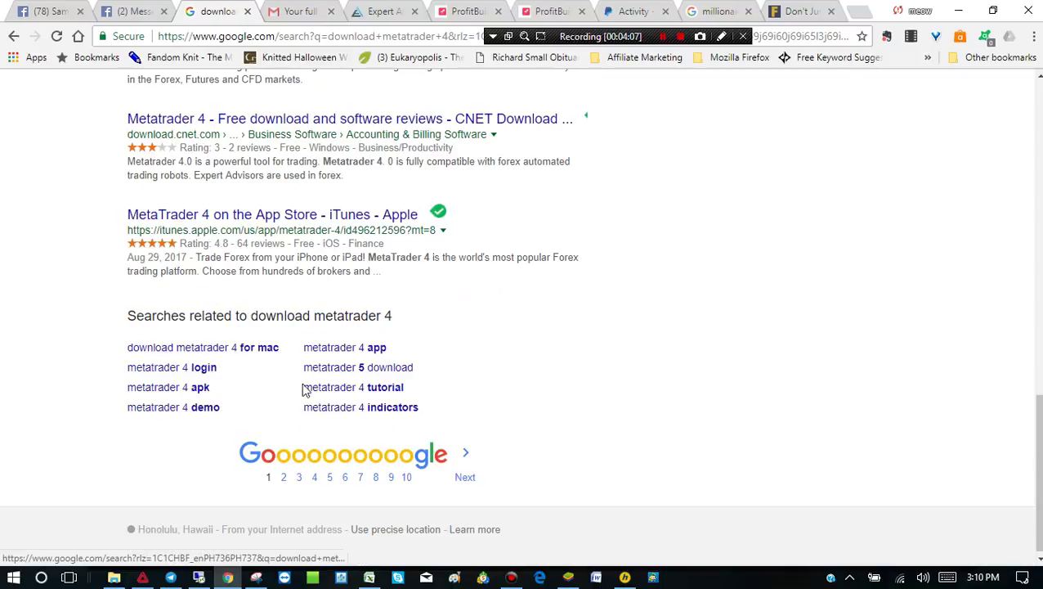
pyautogui.scroll(2, 417, 364)
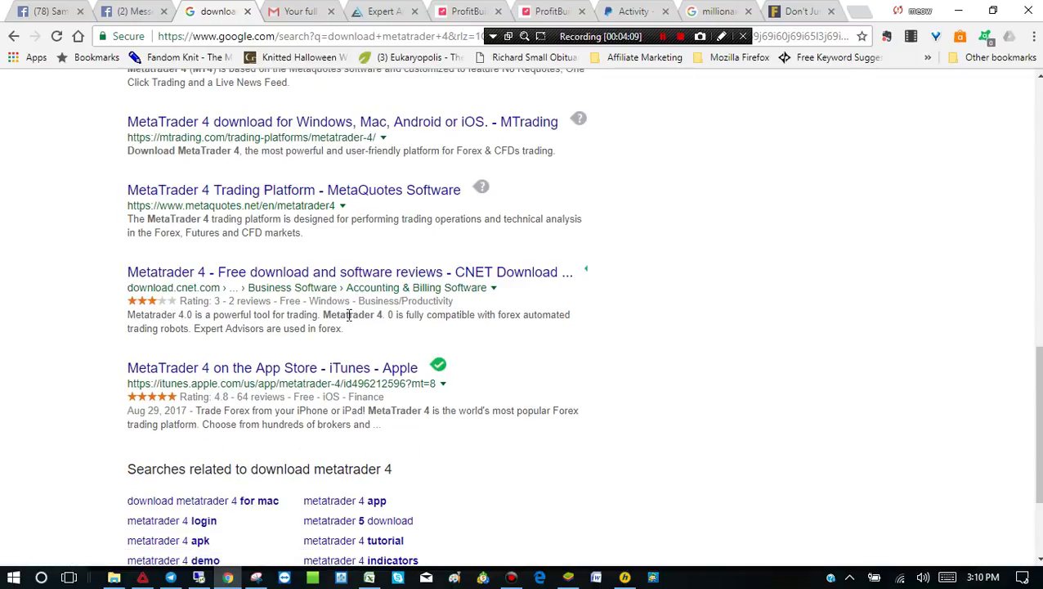
pyautogui.scroll(1, 342, 288)
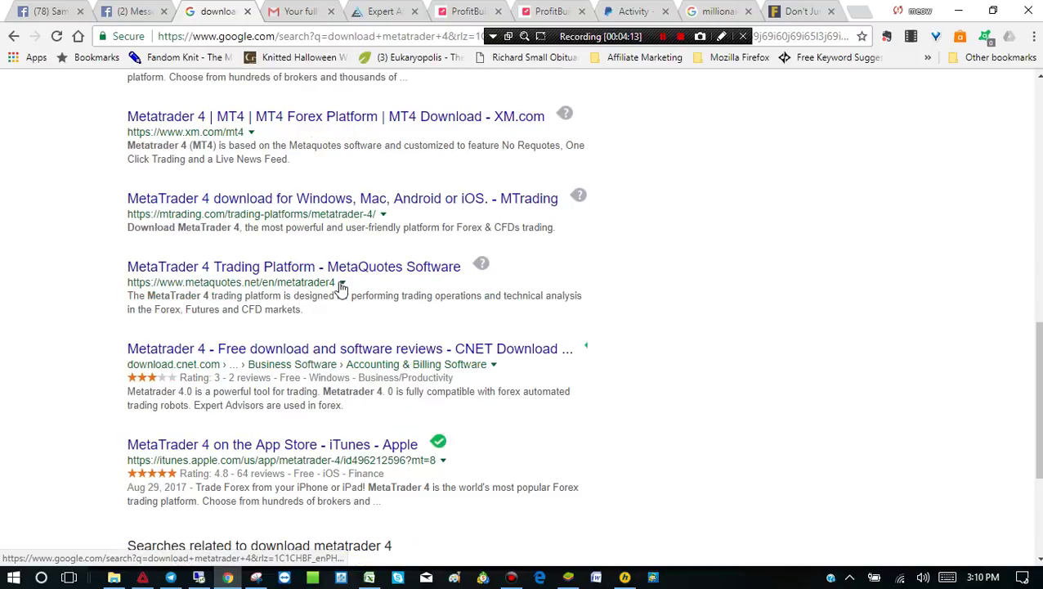
pyautogui.scroll(1, 342, 287)
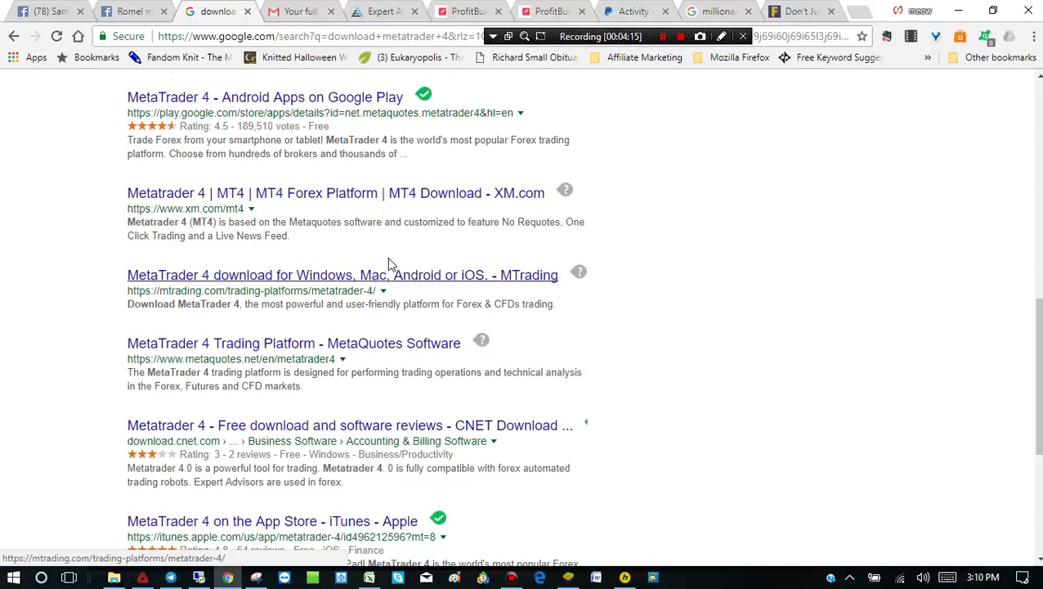
pyautogui.scroll(4, 388, 263)
pyautogui.scroll(5, 413, 234)
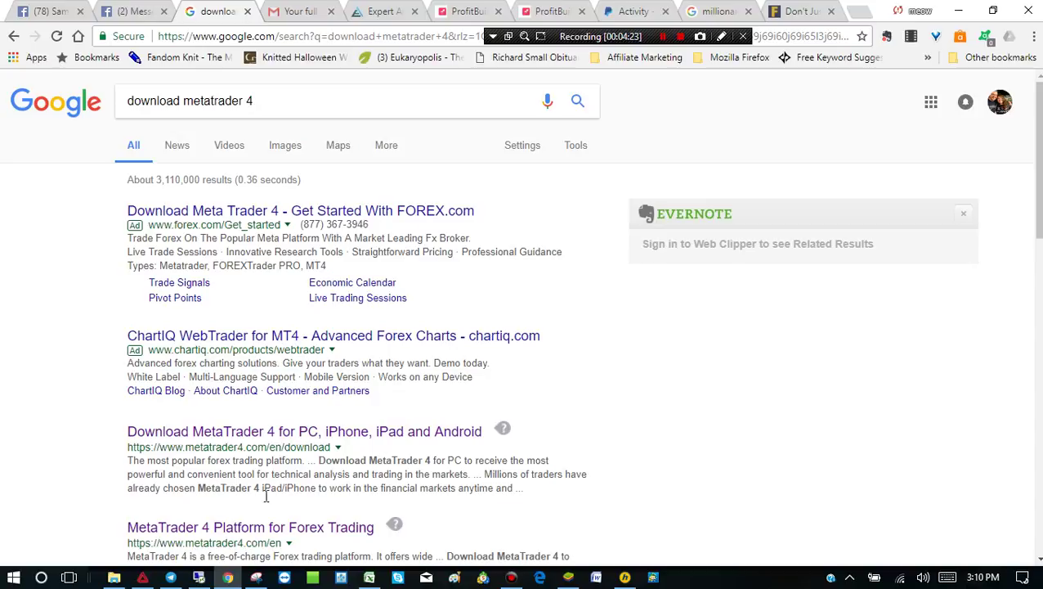
# Bring MetaTrader 4 forward and browse the ECN symbols list without opening a new chart.
pyautogui.click(144, 577)
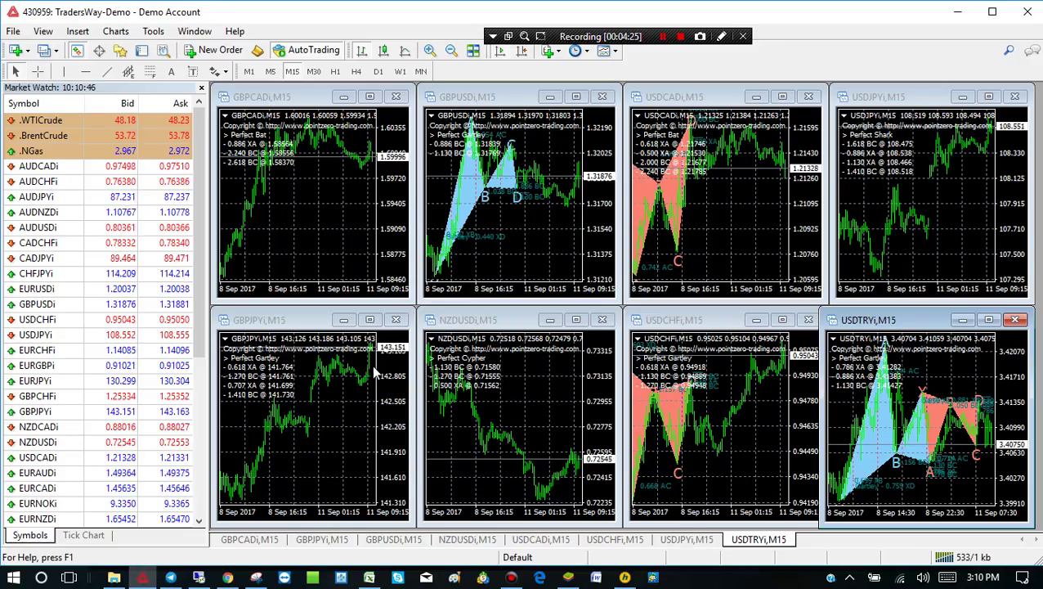
pyautogui.click(21, 56)
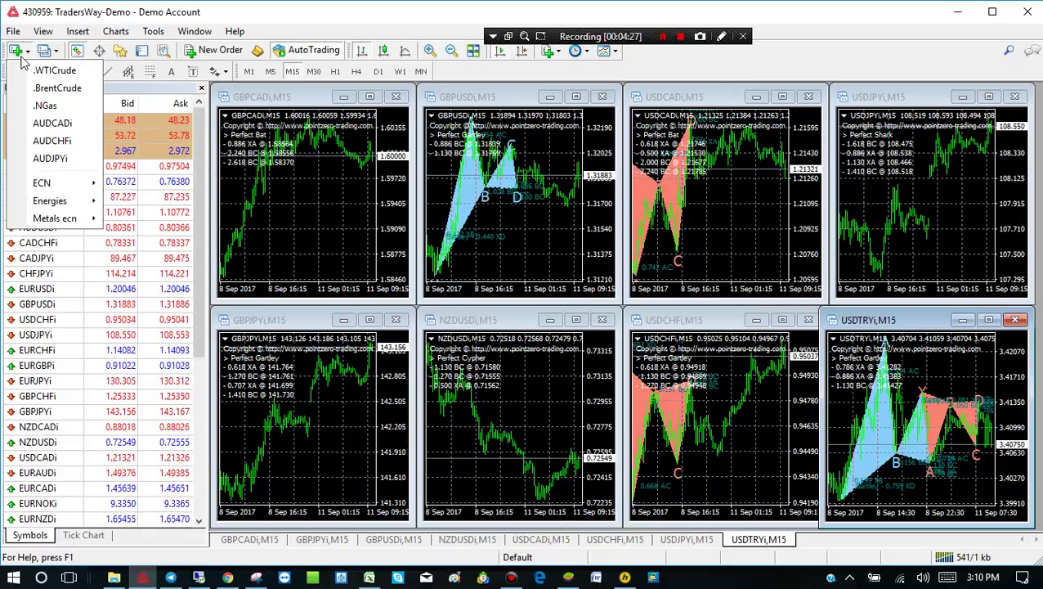
pyautogui.moveTo(41, 182)
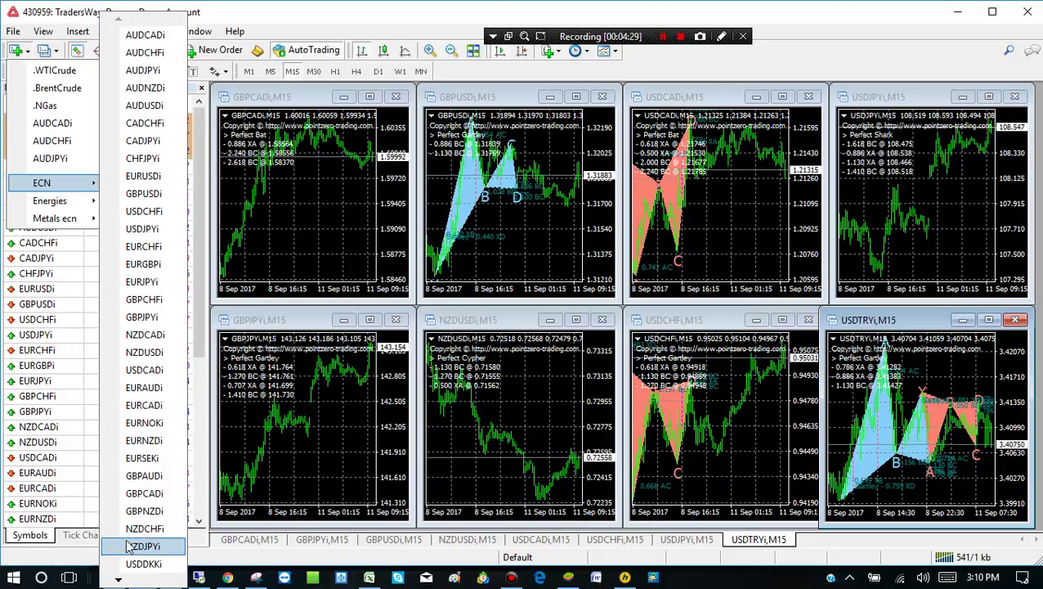
pyautogui.moveTo(121, 579)
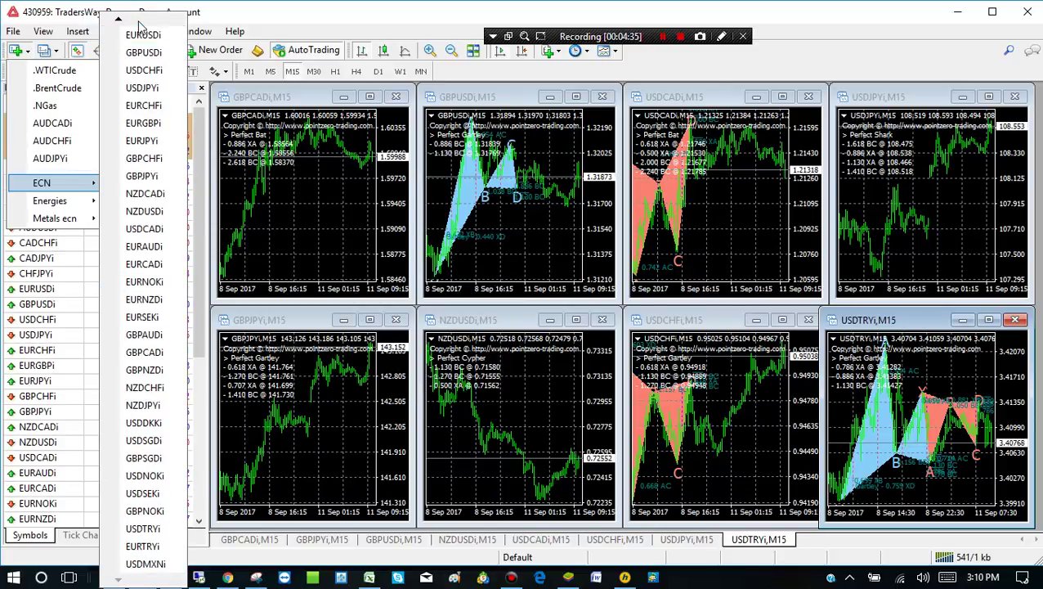
pyautogui.click(260, 20)
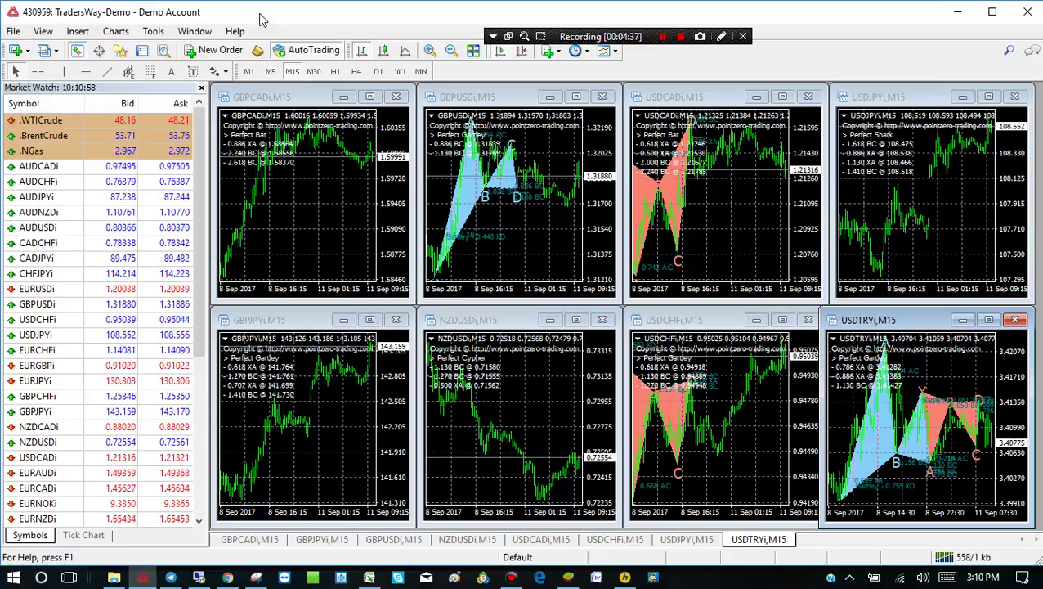